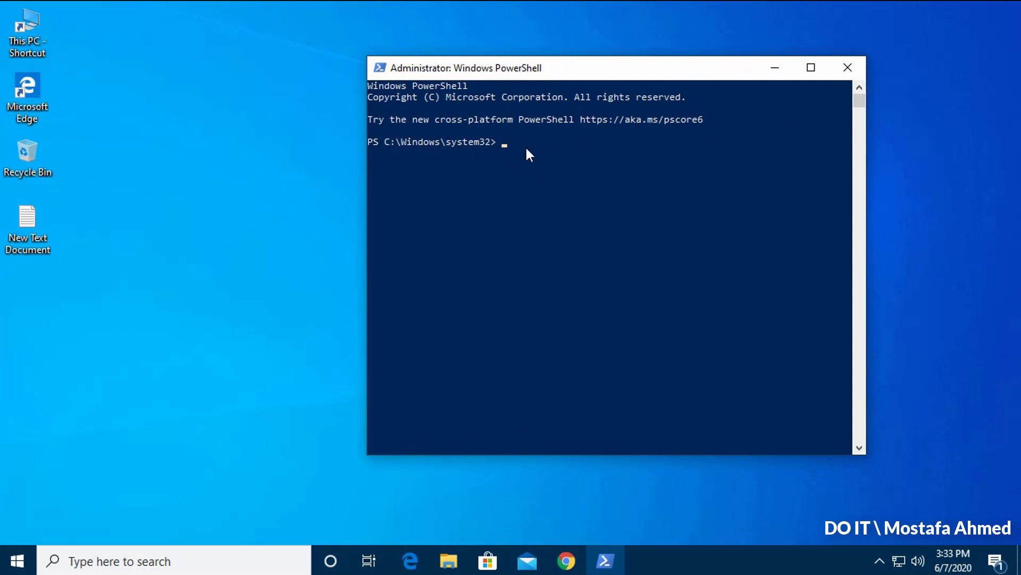
# Run the $psversiontable command at the PowerShell prompt to check the installed version.
pyautogui.click(509, 143)
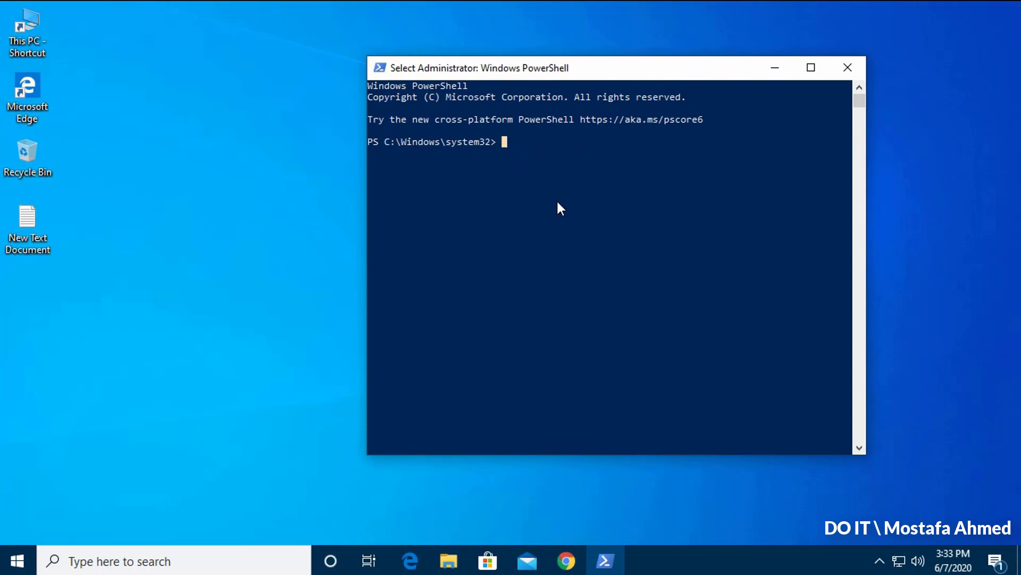
pyautogui.write('$')
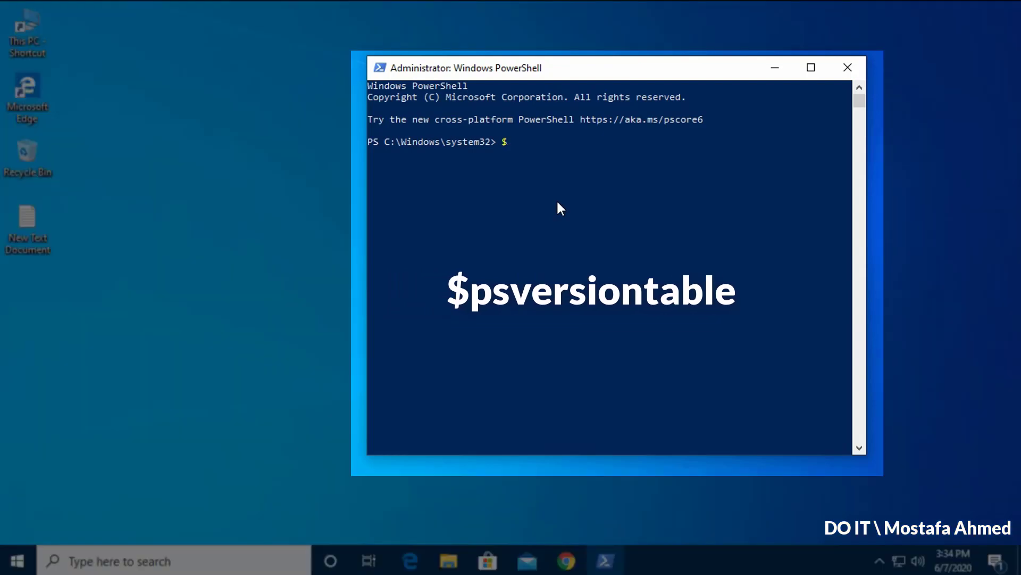
pyautogui.write('psversiontabl')
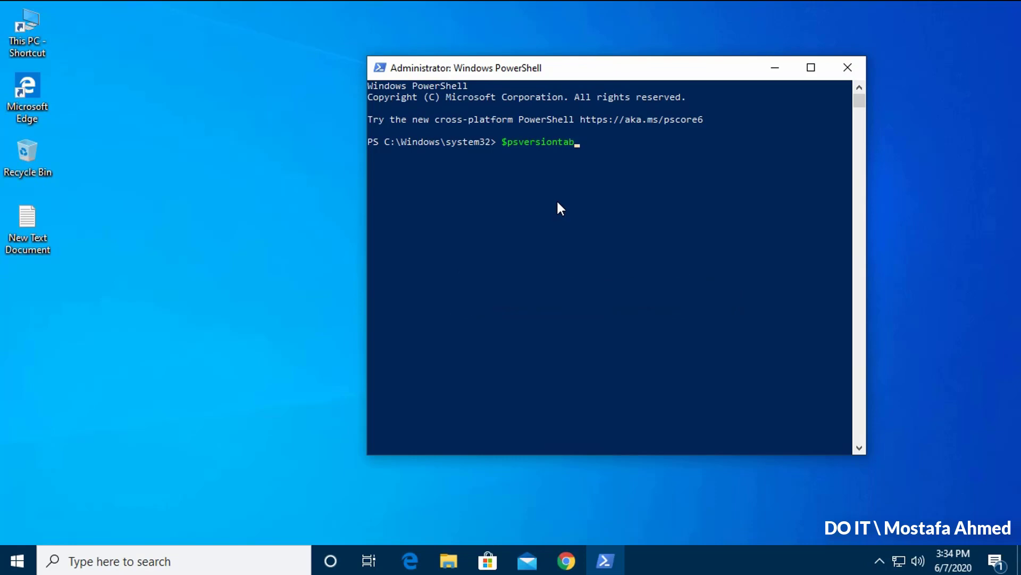
pyautogui.write('e')
pyautogui.press('Return')
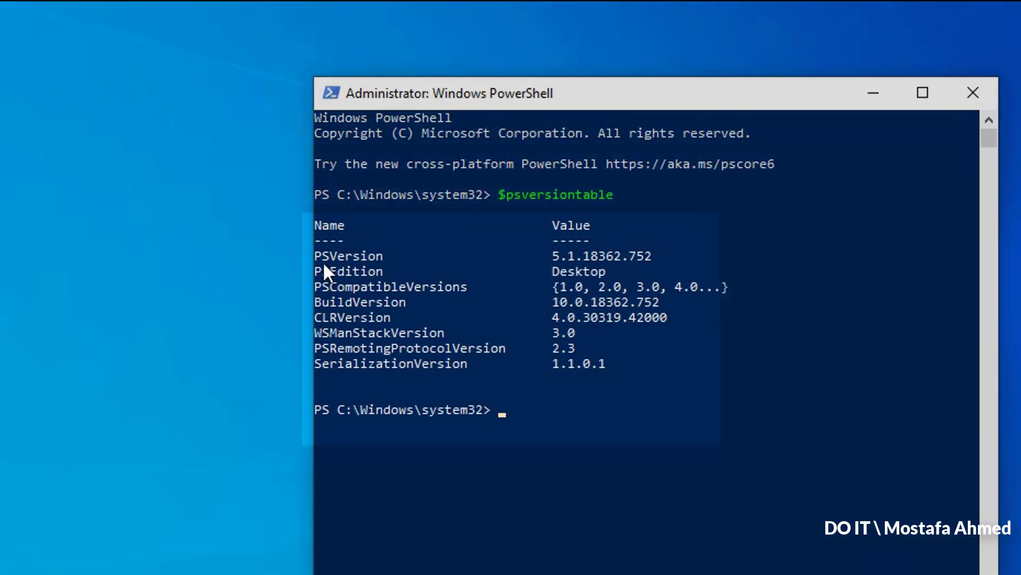
# Highlight the PSVersion row in the version table output and close the PowerShell window.
pyautogui.moveTo(319, 253); pyautogui.dragTo(481, 266)
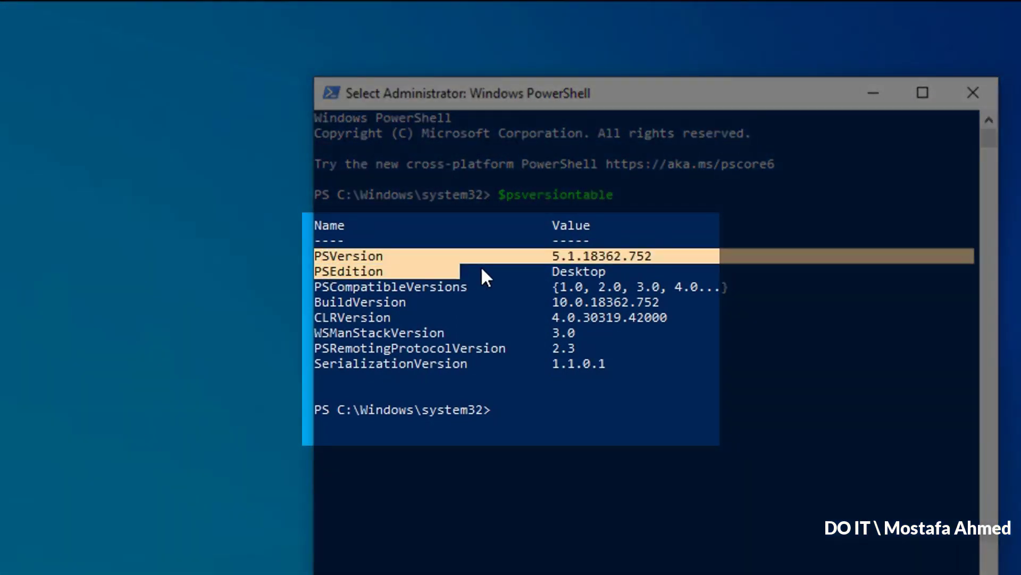
pyautogui.moveTo(576, 263); pyautogui.dragTo(653, 257)
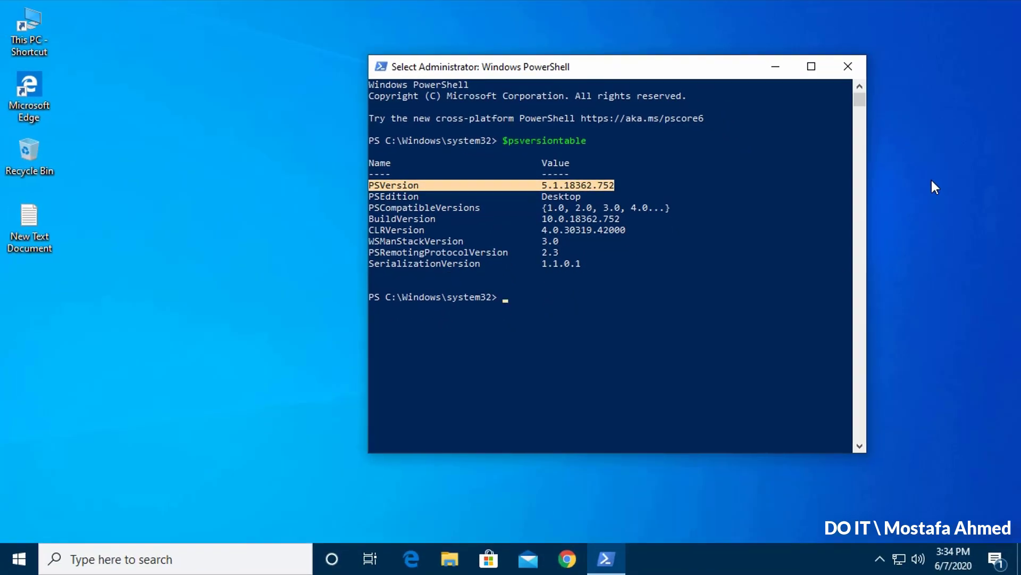
pyautogui.click(931, 179)
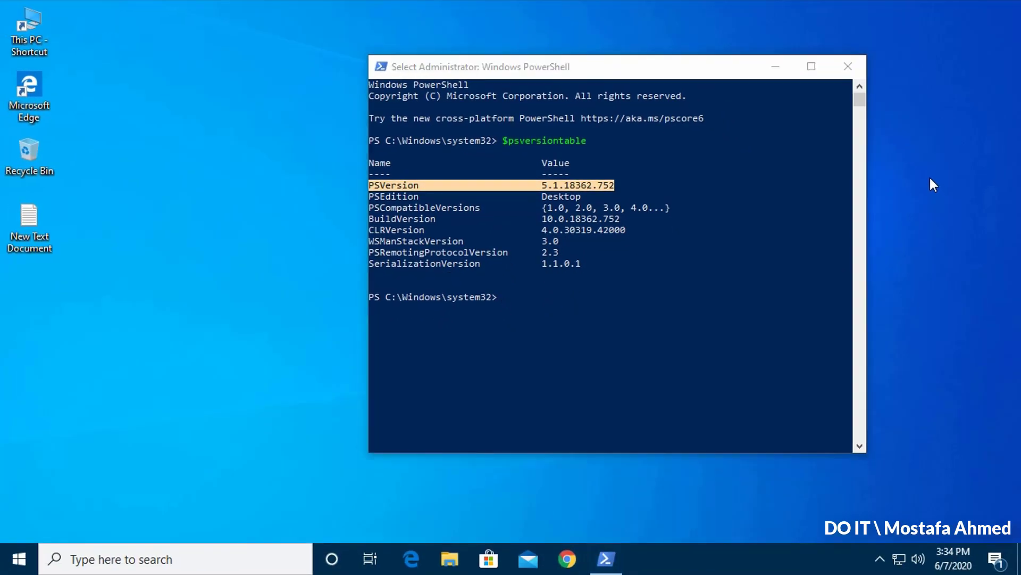
pyautogui.click(855, 69)
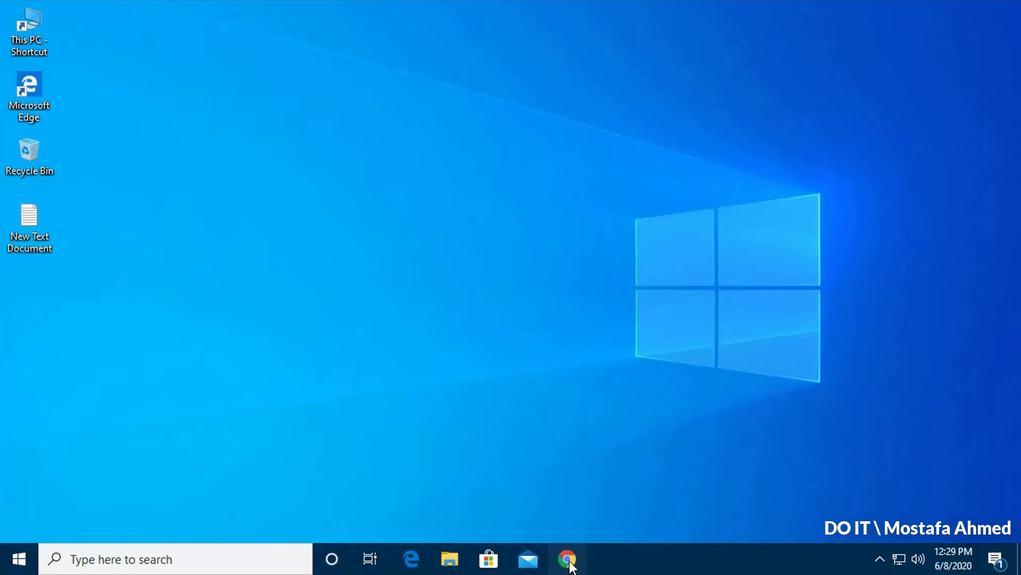
# Switch to Google Chrome, maximize its window and go to google.com.
pyautogui.click(570, 566)
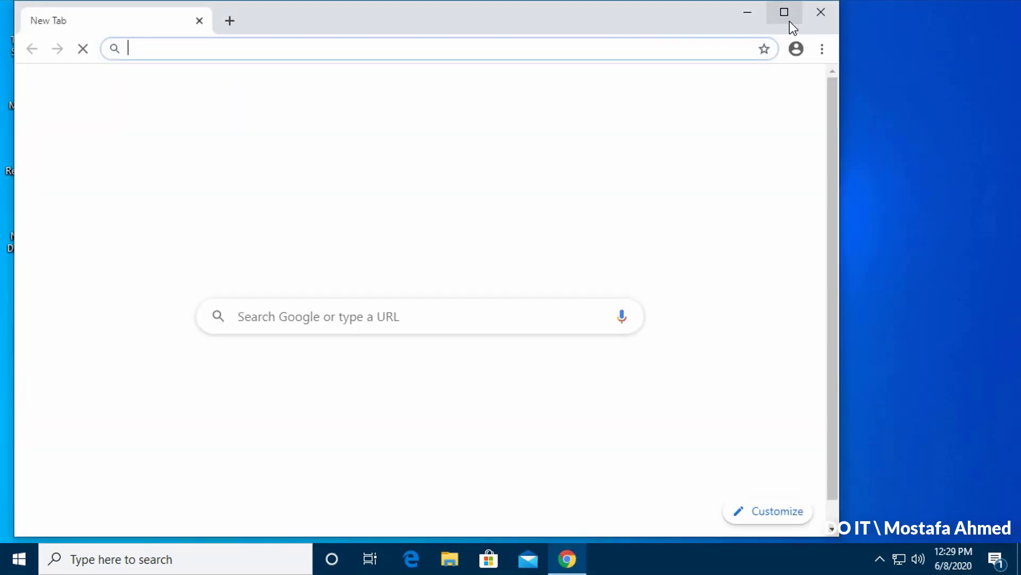
pyautogui.click(785, 13)
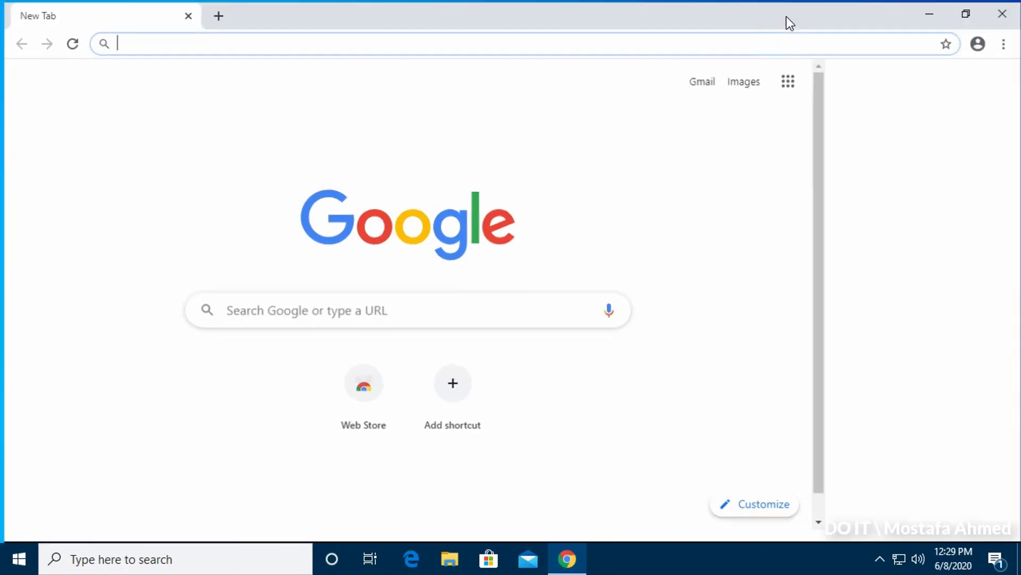
pyautogui.click(556, 301)
pyautogui.write('google')
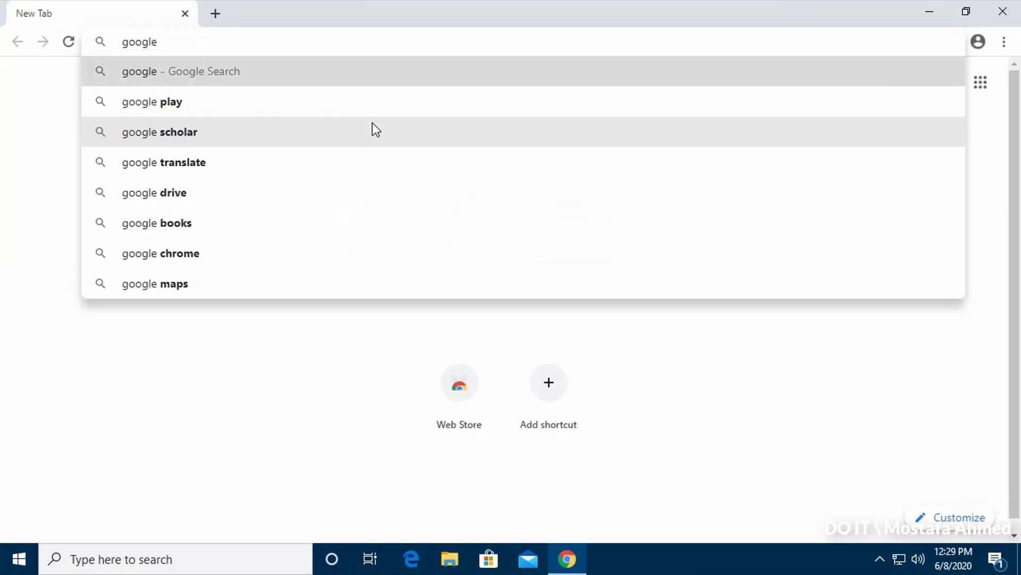
pyautogui.press('Return')
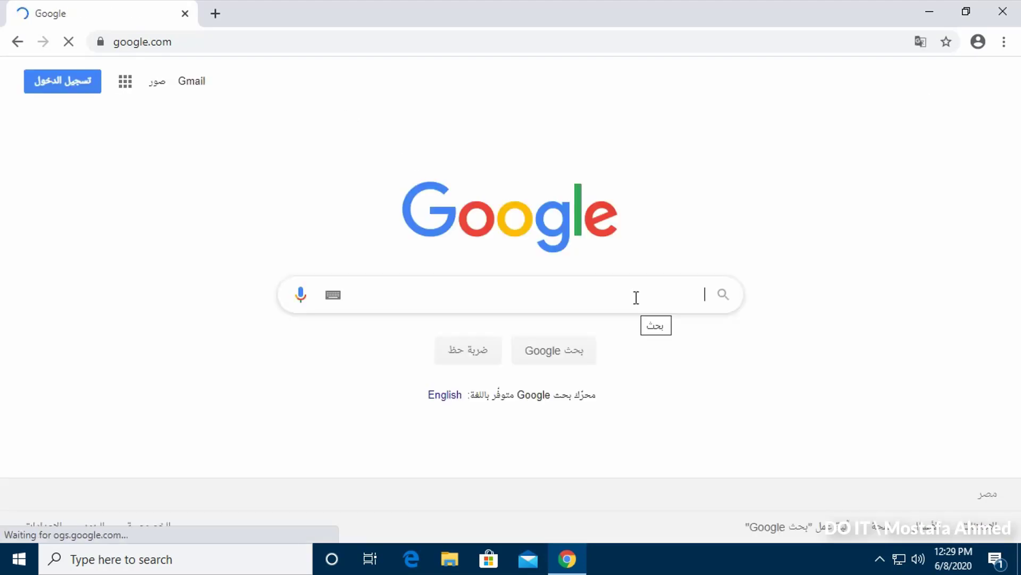
# Search Google for "powershell-7.0.1-win-x64.msi download" using the matching suggestion.
pyautogui.write('power')
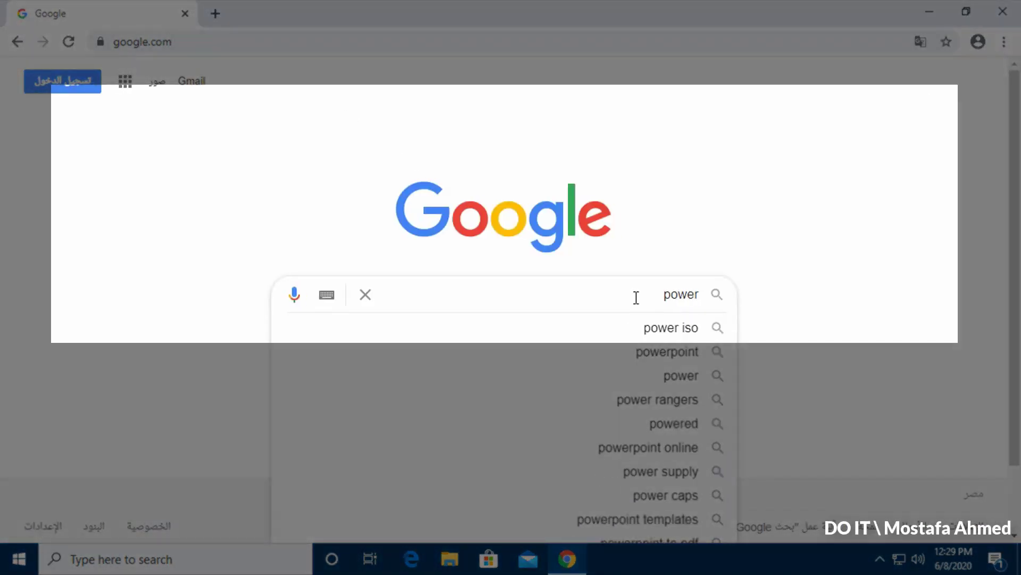
pyautogui.write('shell')
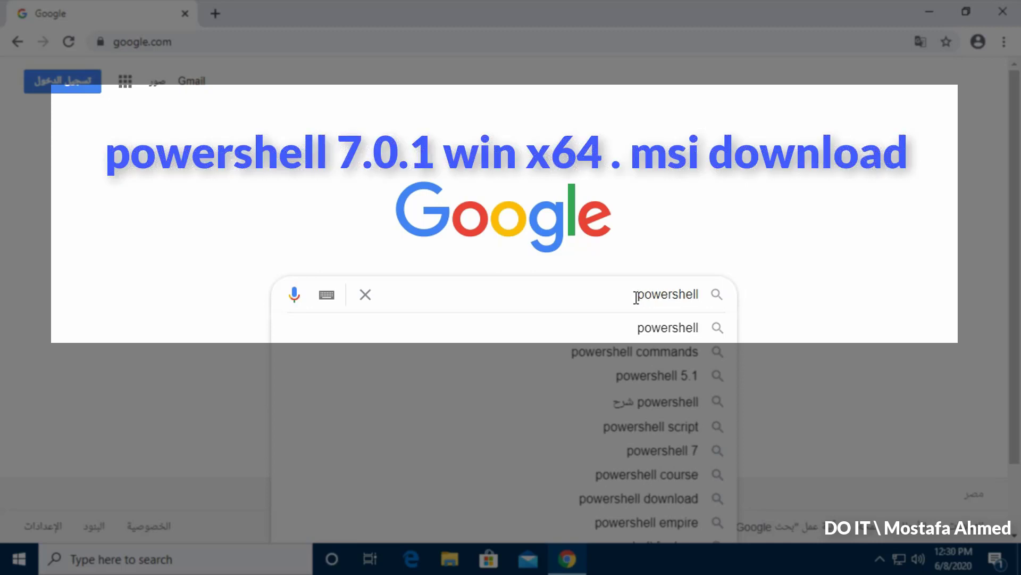
pyautogui.write('7.0')
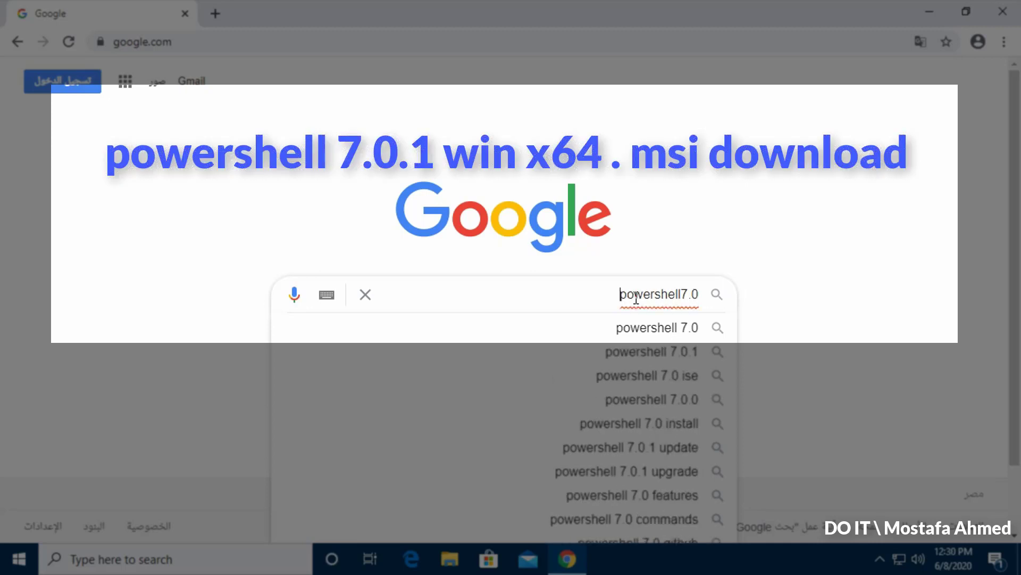
pyautogui.write('.1')
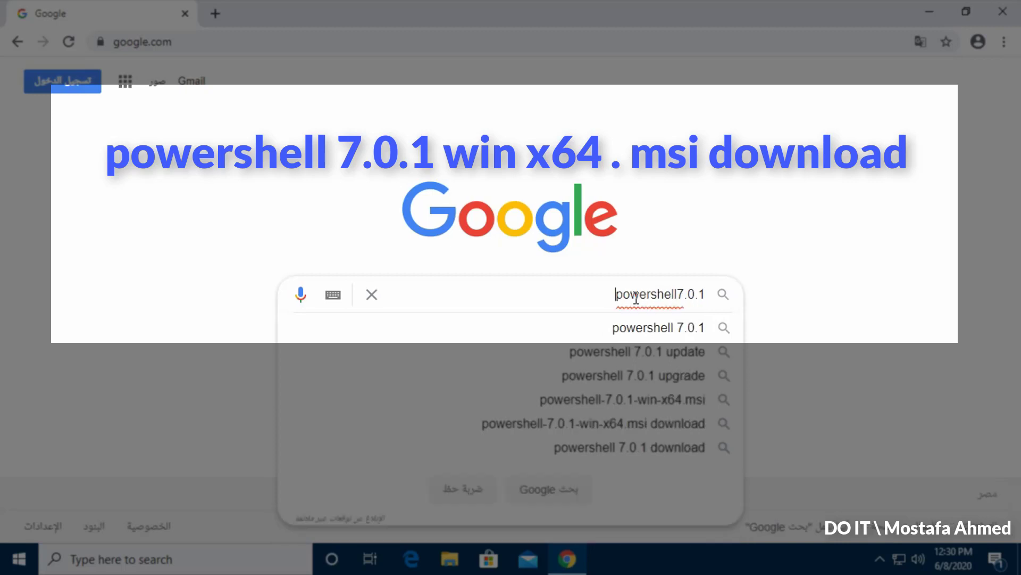
pyautogui.write(' win')
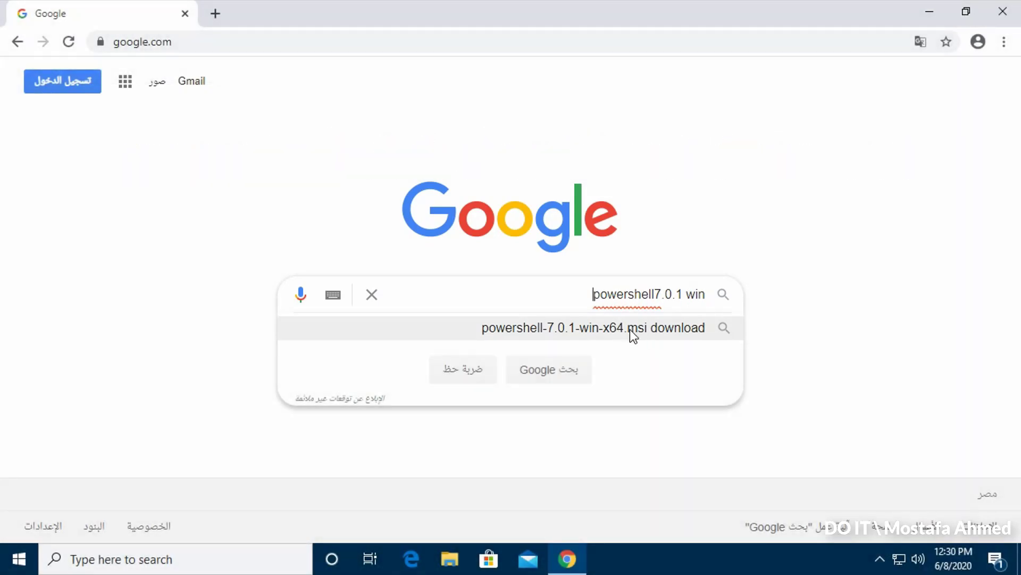
pyautogui.click(630, 329)
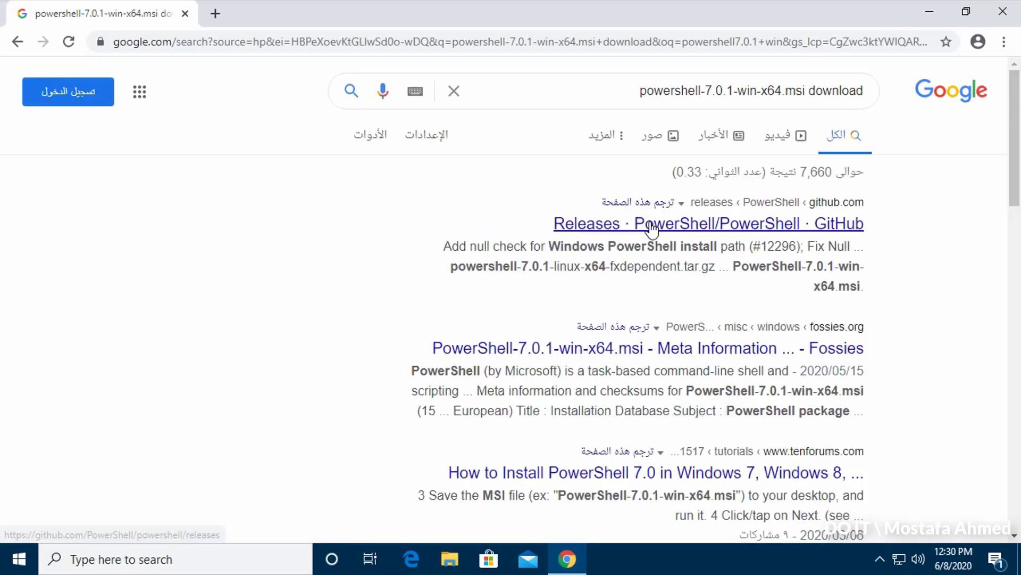
# Open the PowerShell Releases page on GitHub and download PowerShell-7.0.1-win-x86.msi from the 7.0.1 release assets.
pyautogui.click(723, 226)
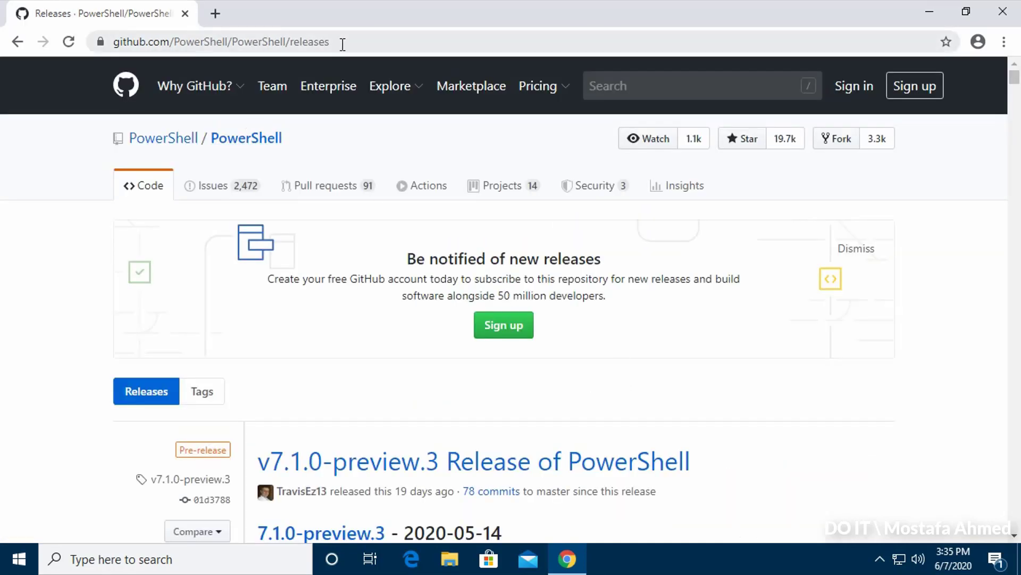
pyautogui.scroll(-3, 668, 351)
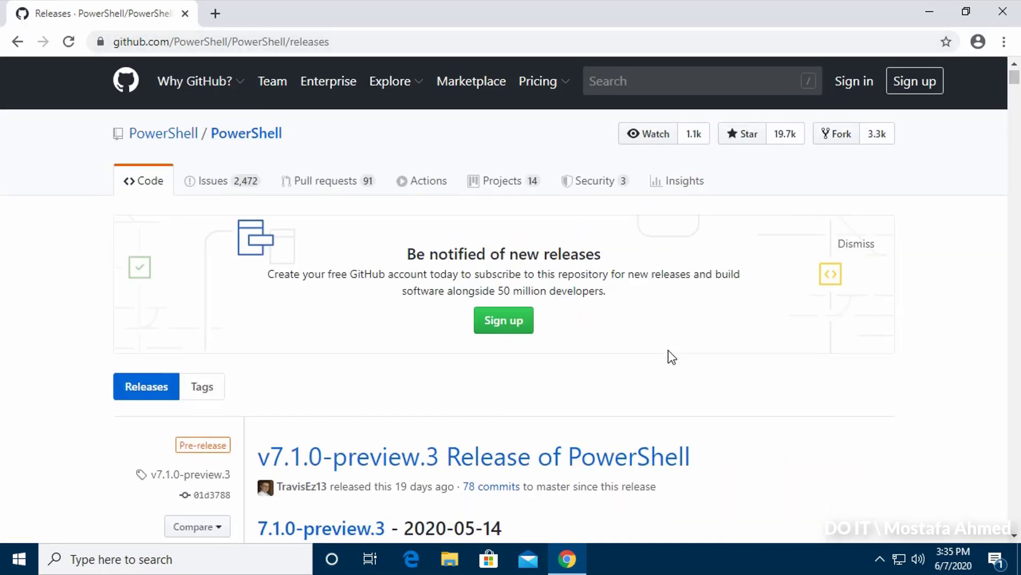
pyautogui.scroll(-10, 667, 352)
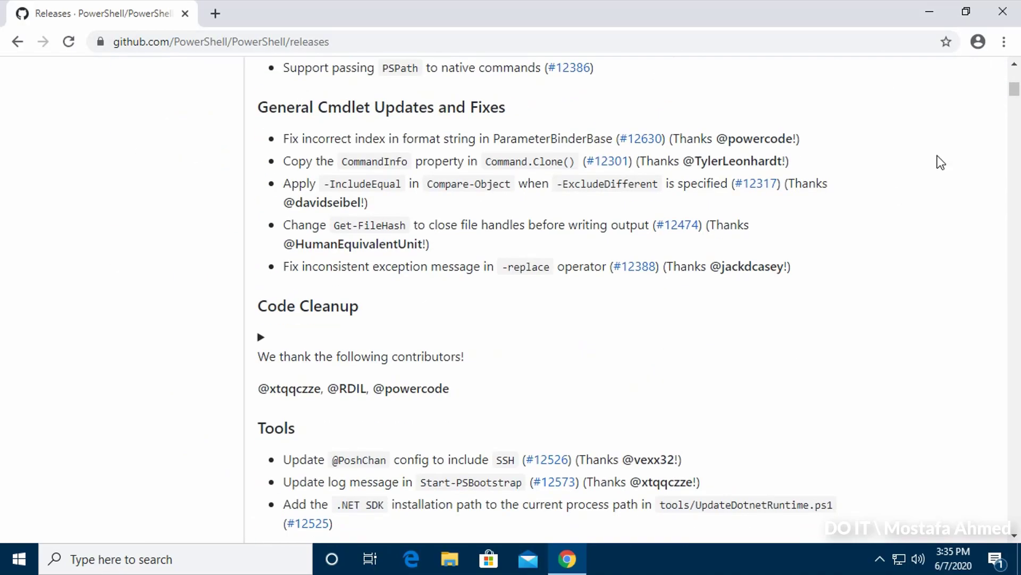
pyautogui.scroll(-20, 937, 156)
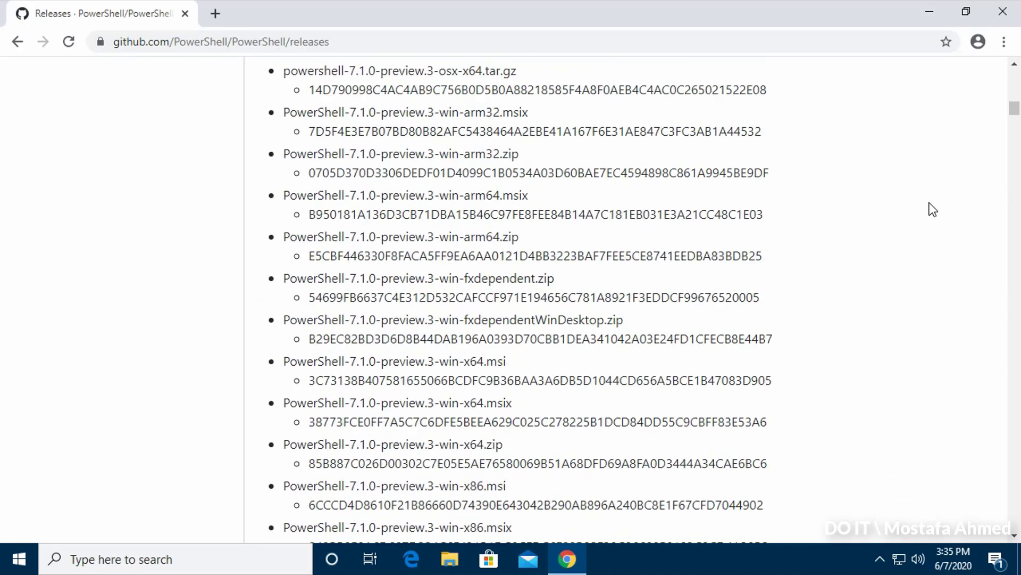
pyautogui.scroll(-15, 932, 202)
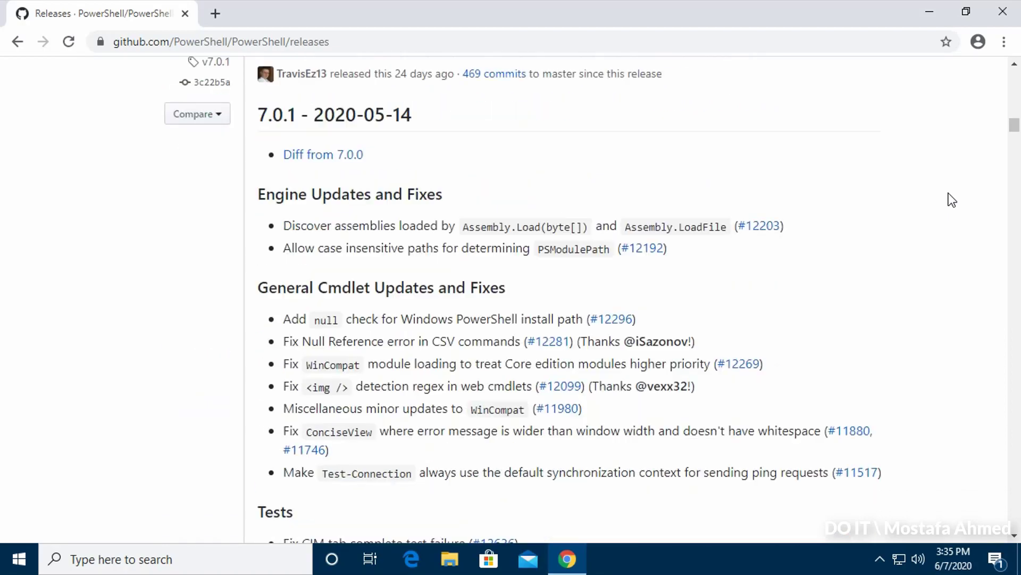
pyautogui.scroll(-20, 951, 200)
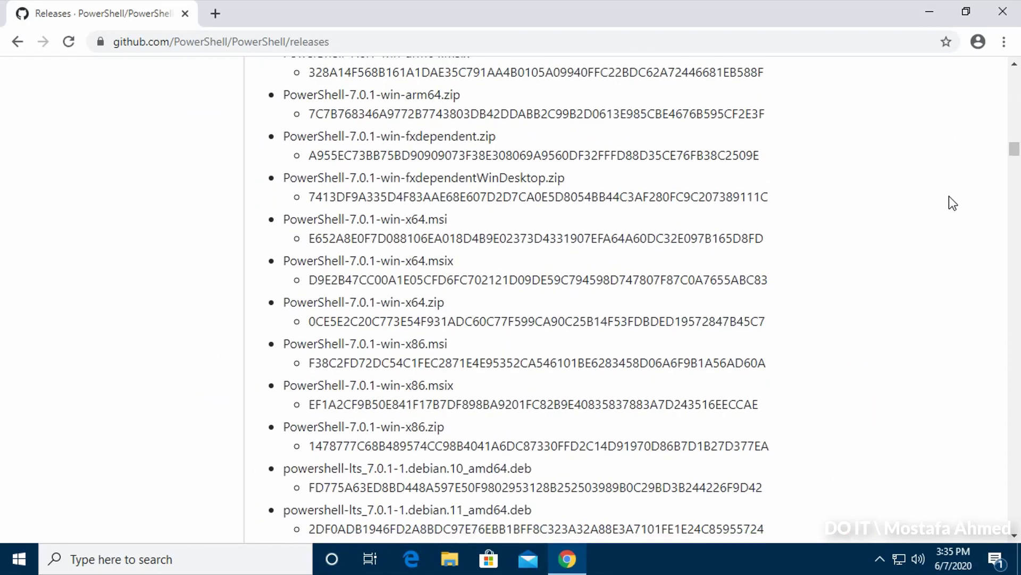
pyautogui.scroll(-12, 951, 201)
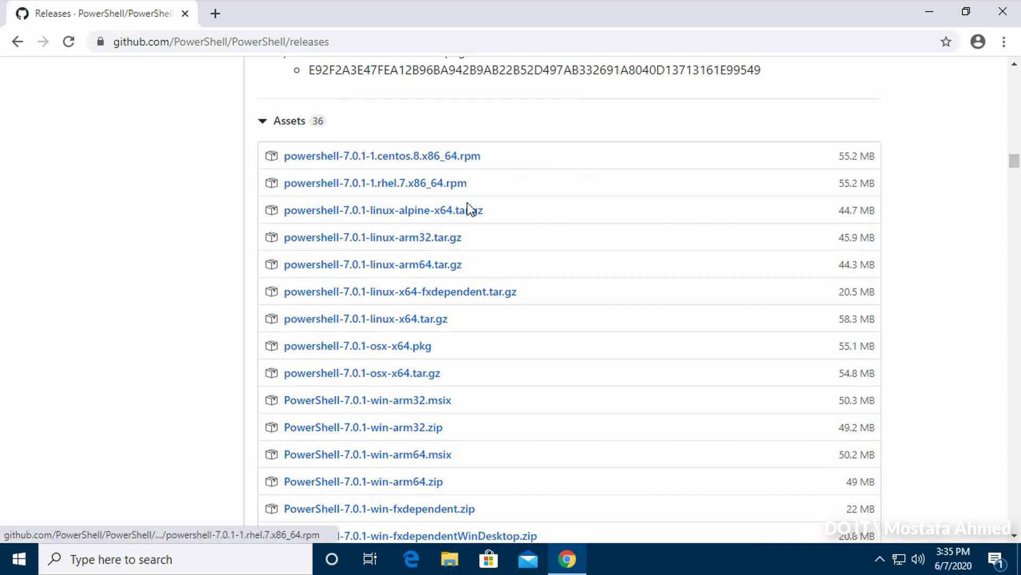
pyautogui.scroll(-5, 588, 221)
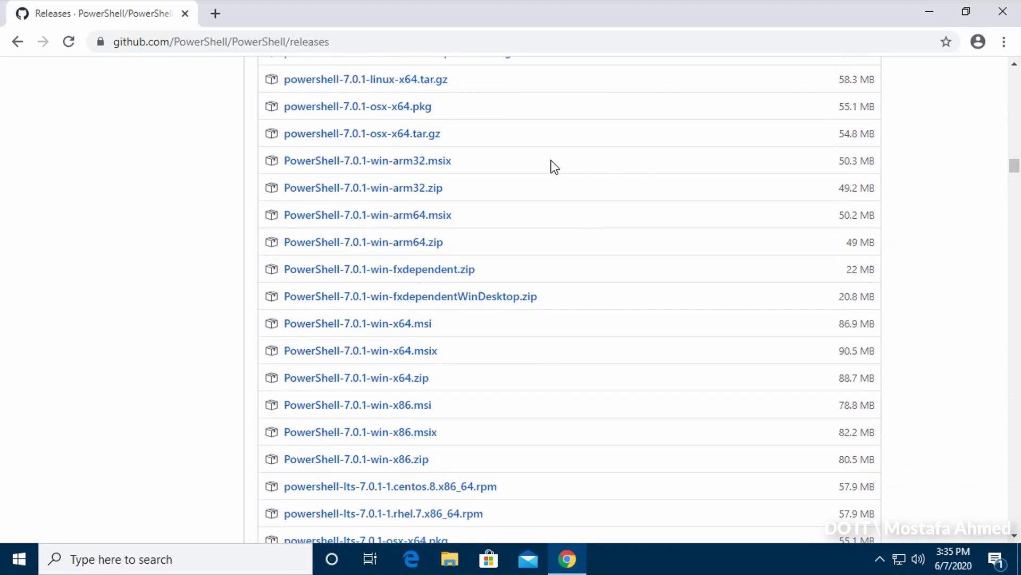
pyautogui.scroll(-2, 576, 342)
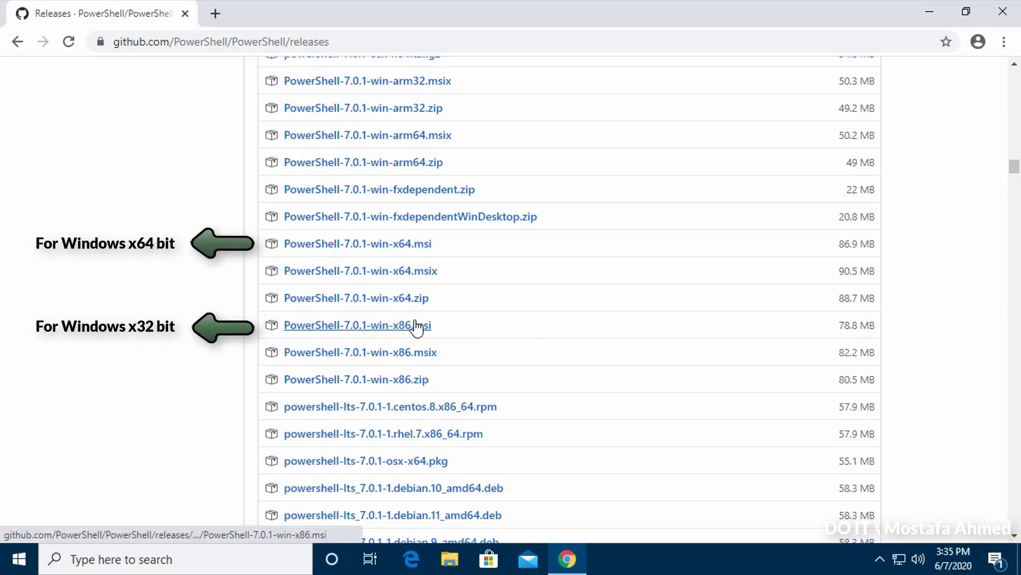
pyautogui.click(387, 327)
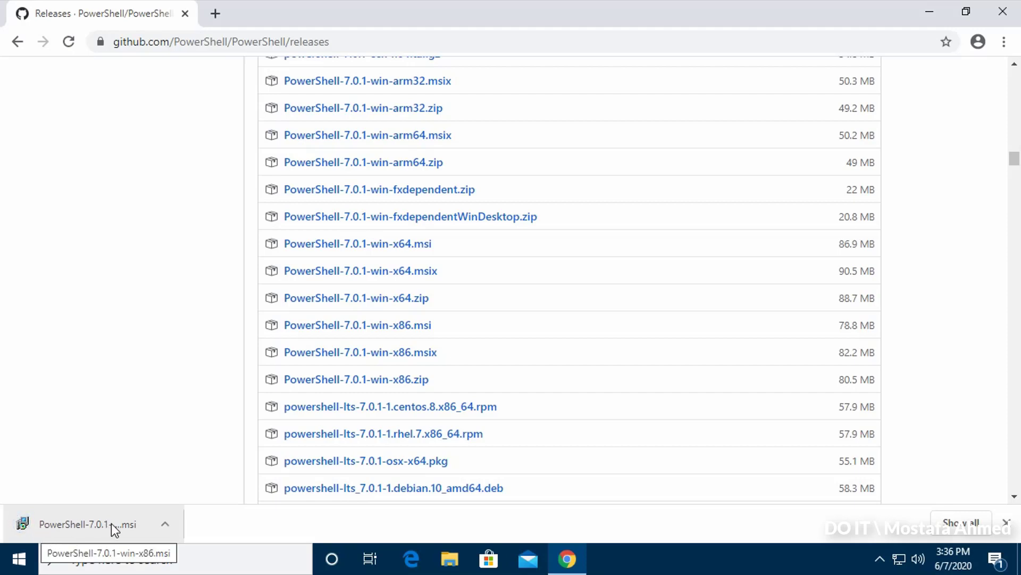
# Show the downloaded PowerShell-7.0.1-win-x86.msi in its Downloads folder and minimize the browser window.
pyautogui.rightClick(133, 525)
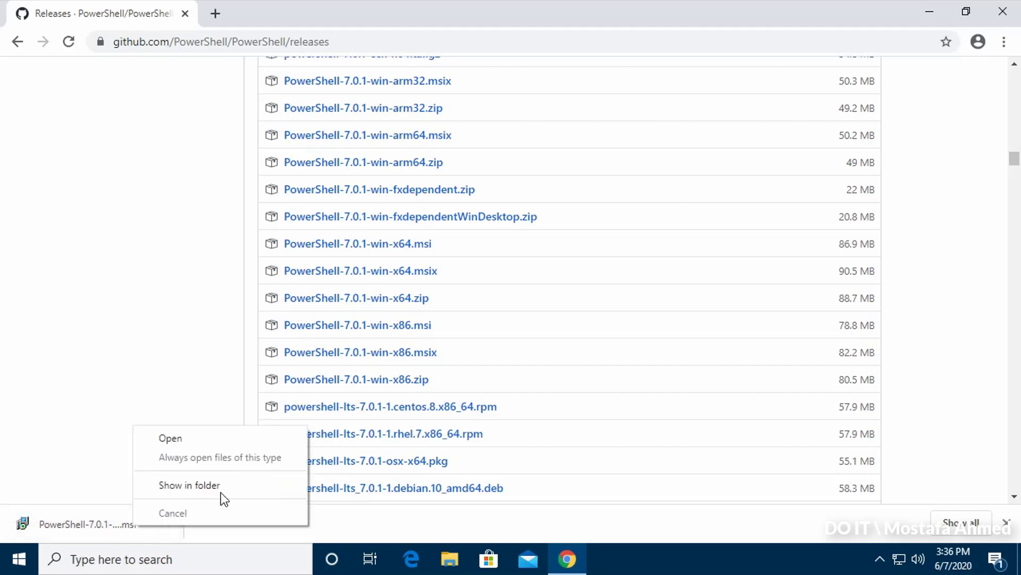
pyautogui.click(235, 488)
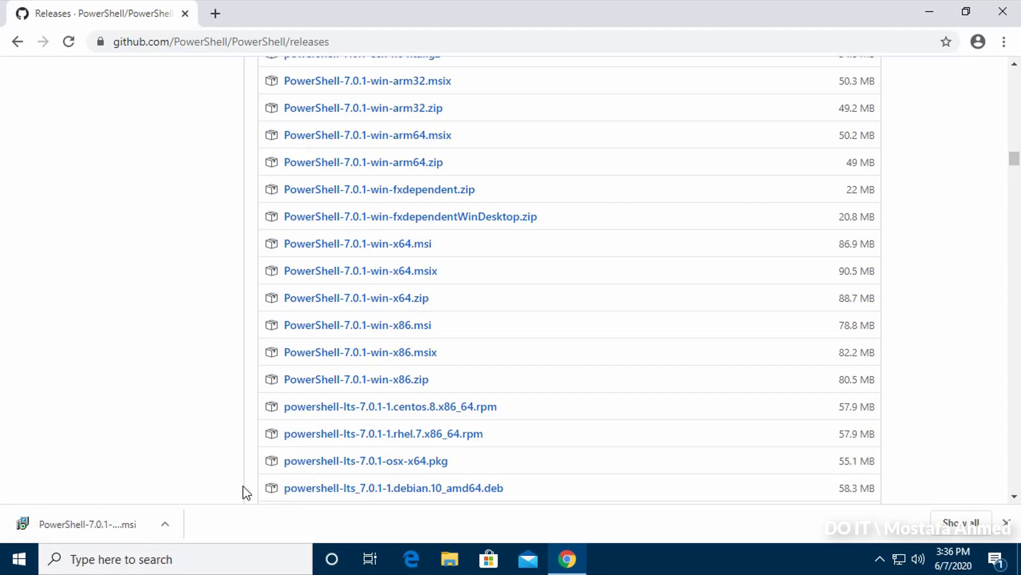
pyautogui.click(937, 9)
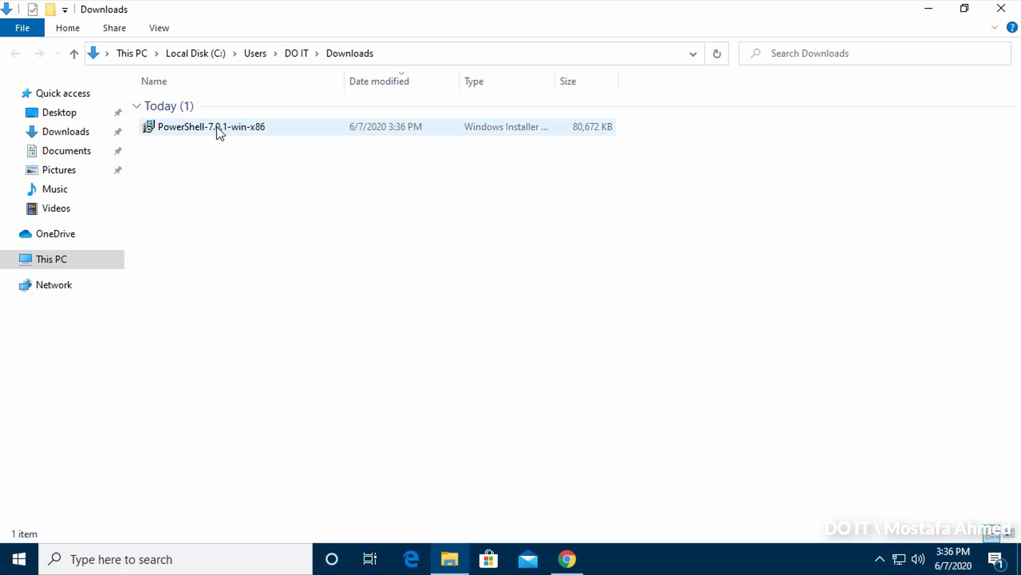
# Launch the PowerShell-7.0.1-win-x86 installer, keep the default destination folder, and accept Path, event logging and 'Open here' options with remoting off.
pyautogui.doubleClick(315, 130)
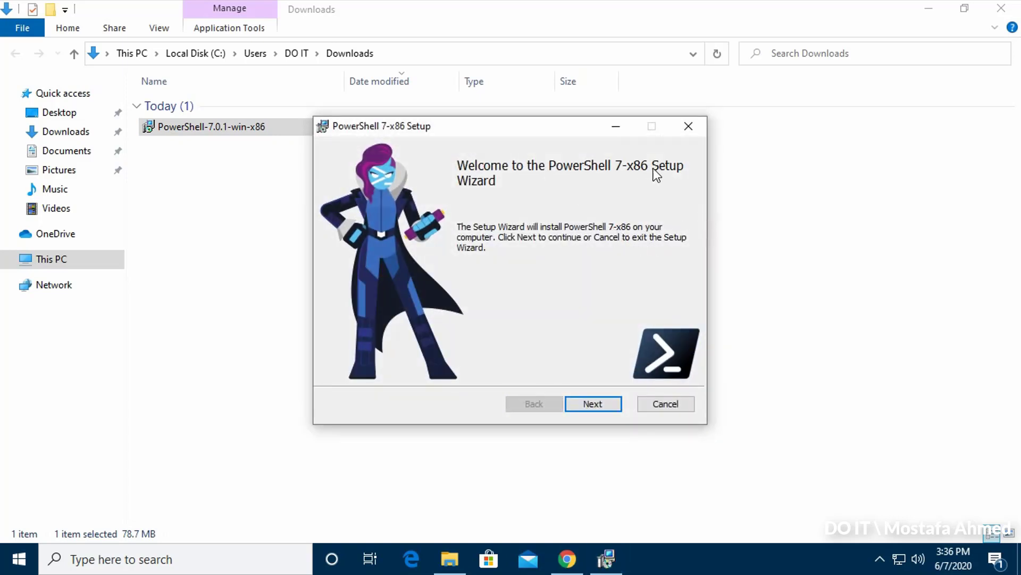
pyautogui.click(598, 403)
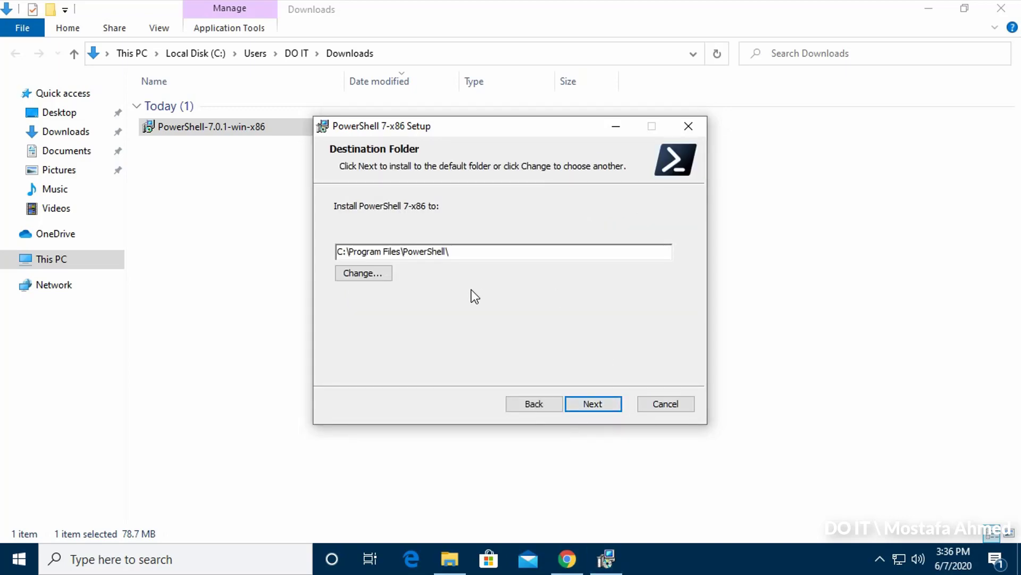
pyautogui.click(595, 403)
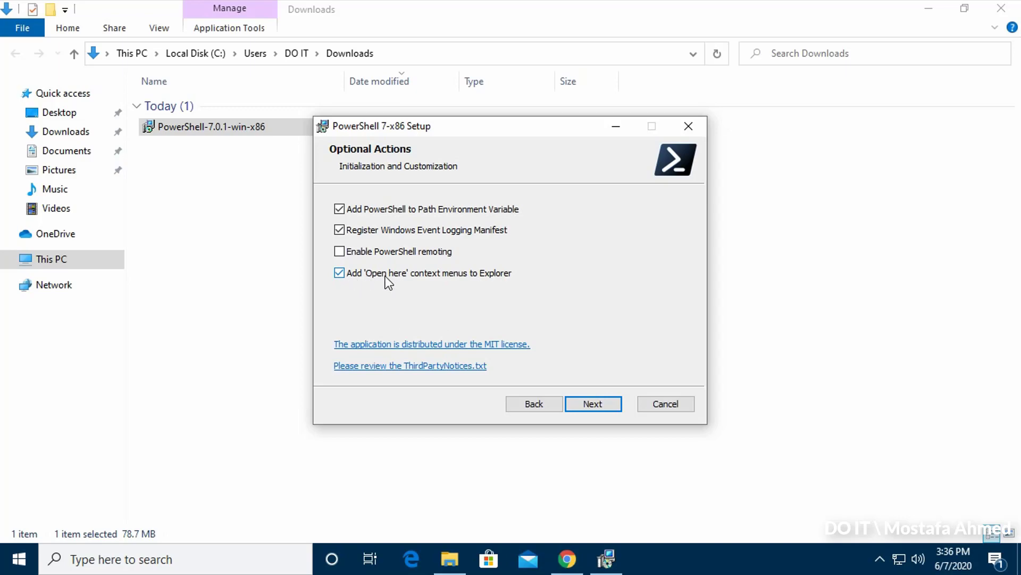
pyautogui.click(599, 404)
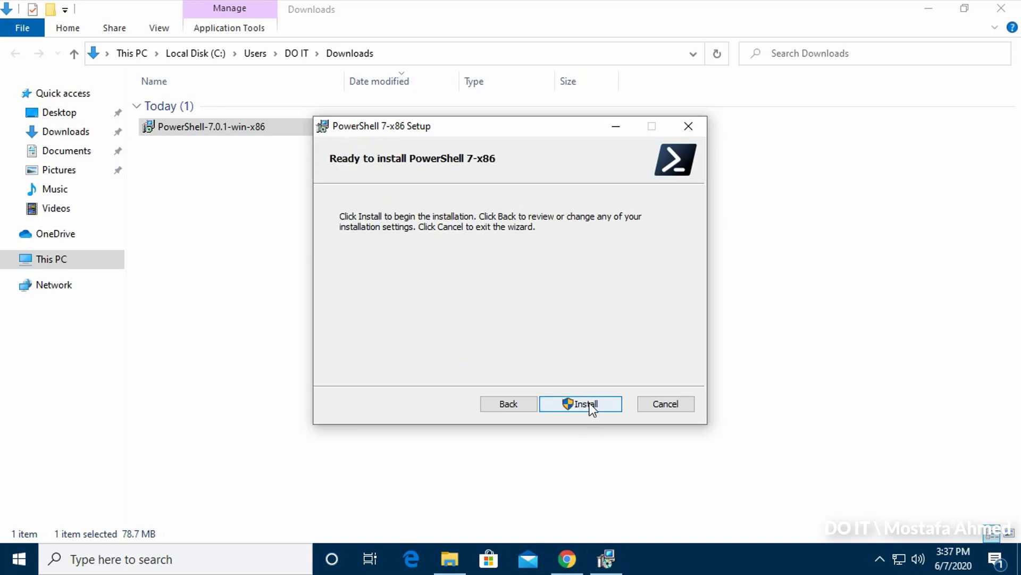
# Install PowerShell 7-x86, close the Downloads folder window, and finish the setup wizard without launching PowerShell.
pyautogui.click(590, 404)
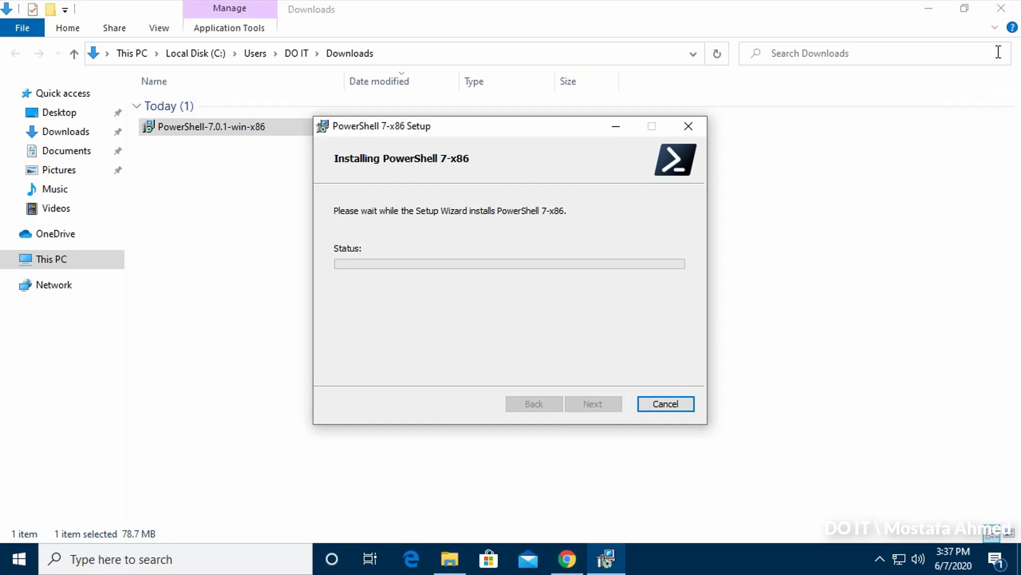
pyautogui.click(1006, 9)
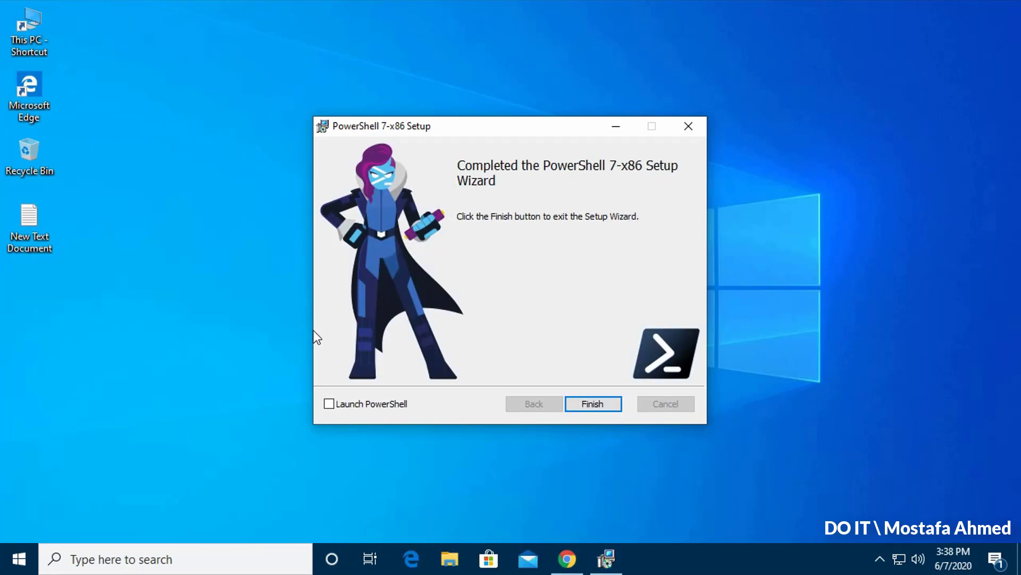
pyautogui.click(593, 404)
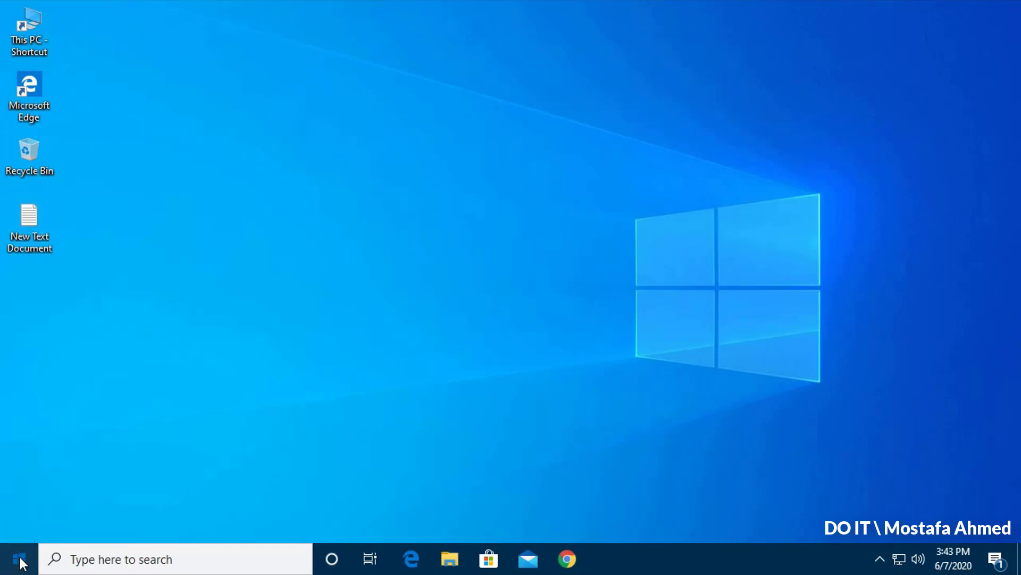
# Run the newly installed PowerShell 7 (x86) as administrator, allow it to make changes, and highlight the version line of its startup banner.
pyautogui.click(19, 559)
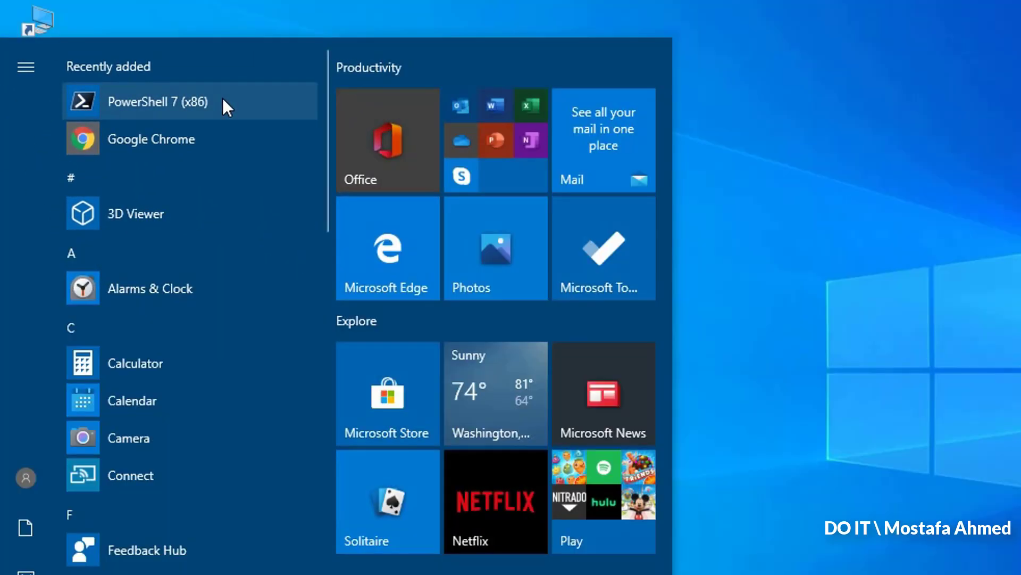
pyautogui.rightClick(223, 99)
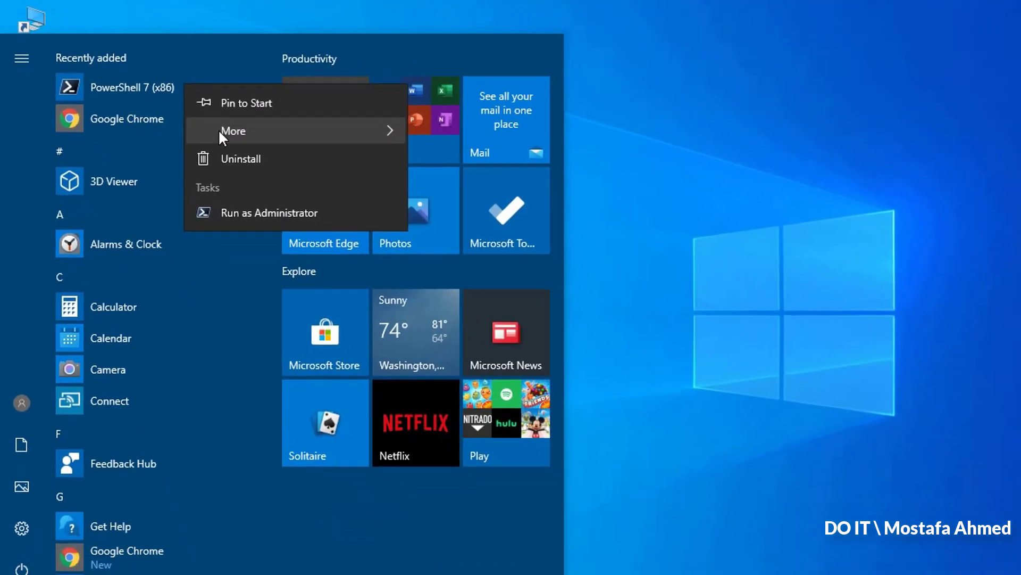
pyautogui.moveTo(220, 133)
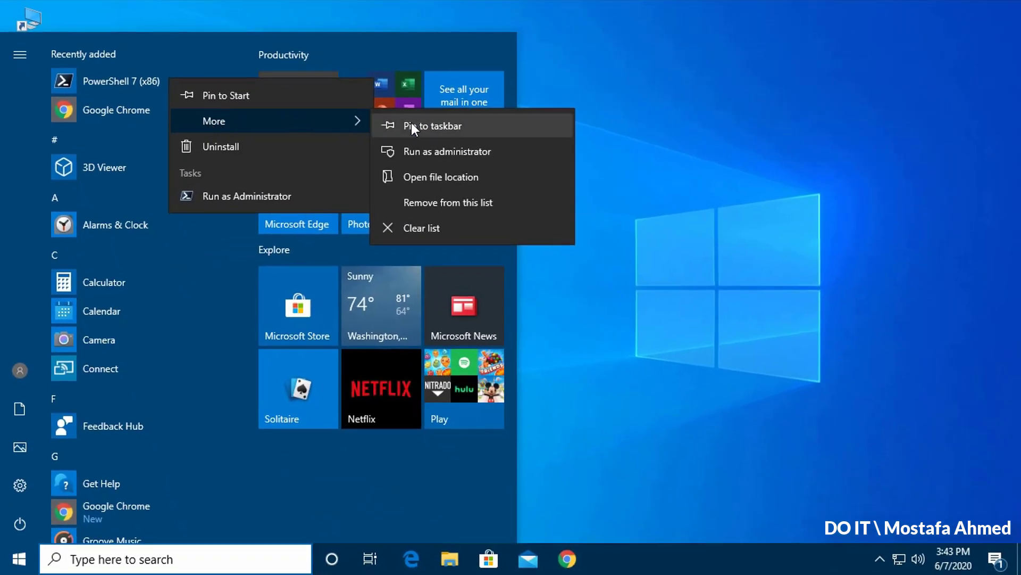
pyautogui.click(465, 153)
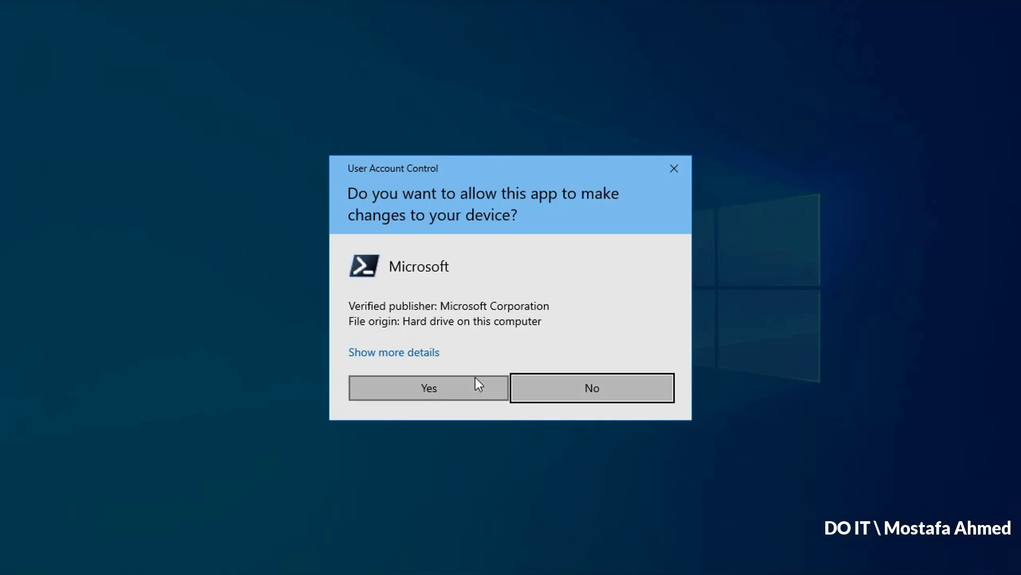
pyautogui.click(474, 383)
pyautogui.click(351, 244)
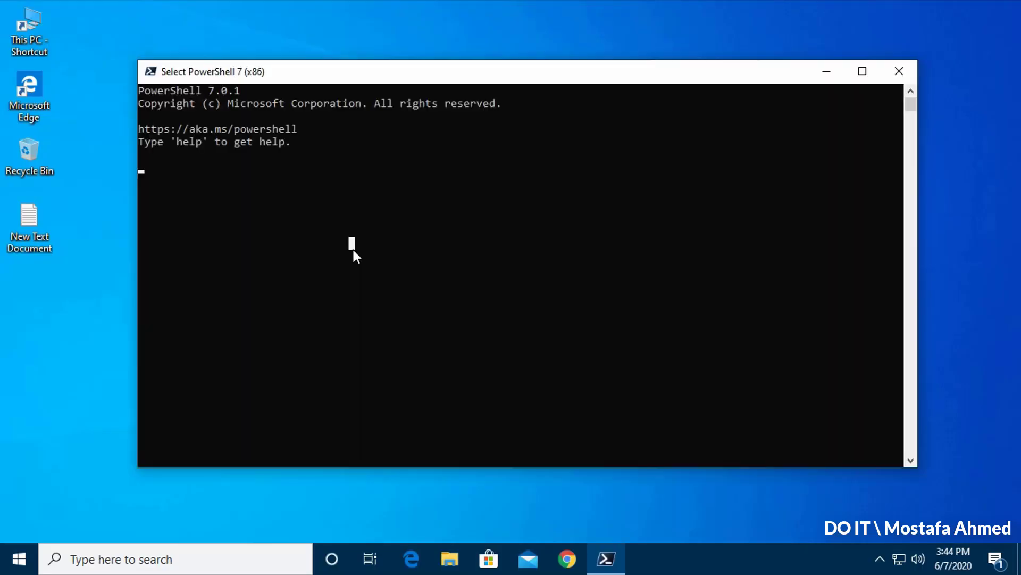
pyautogui.click(422, 218)
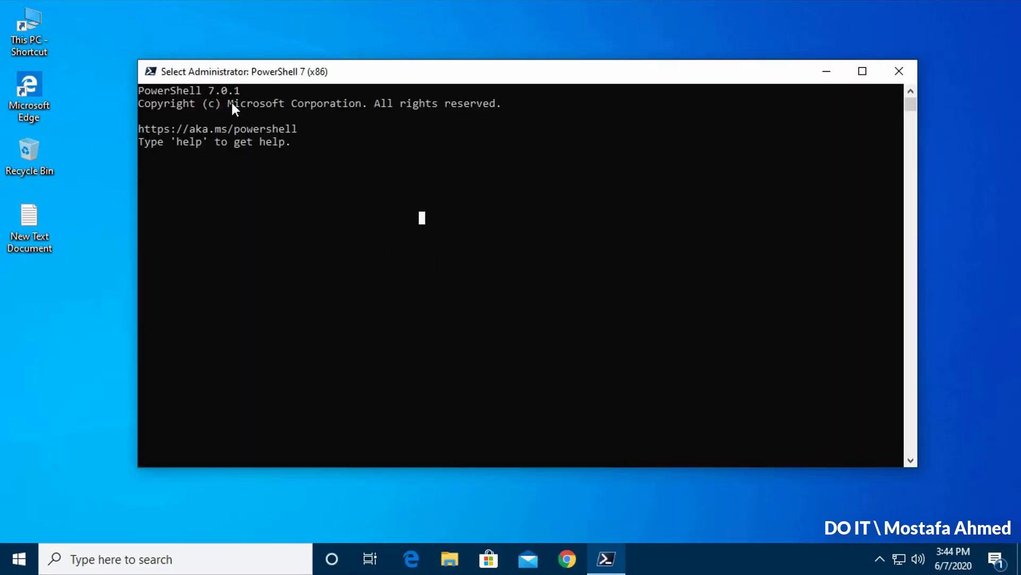
pyautogui.moveTo(244, 90); pyautogui.dragTo(138, 91)
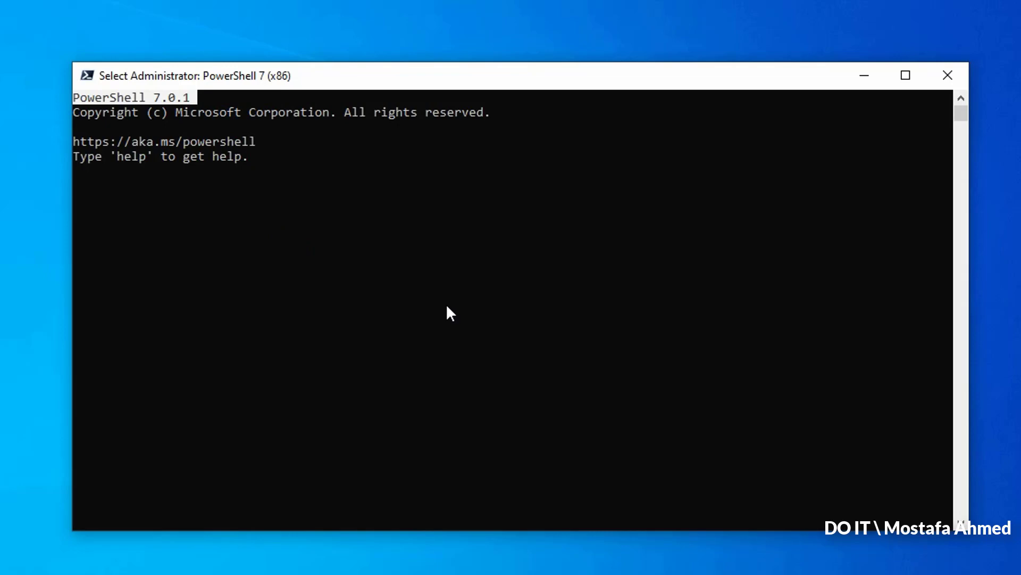
# Run $psversiontable and highlight the PSVersion row and the GitCommitId value in its output.
pyautogui.press('Escape')
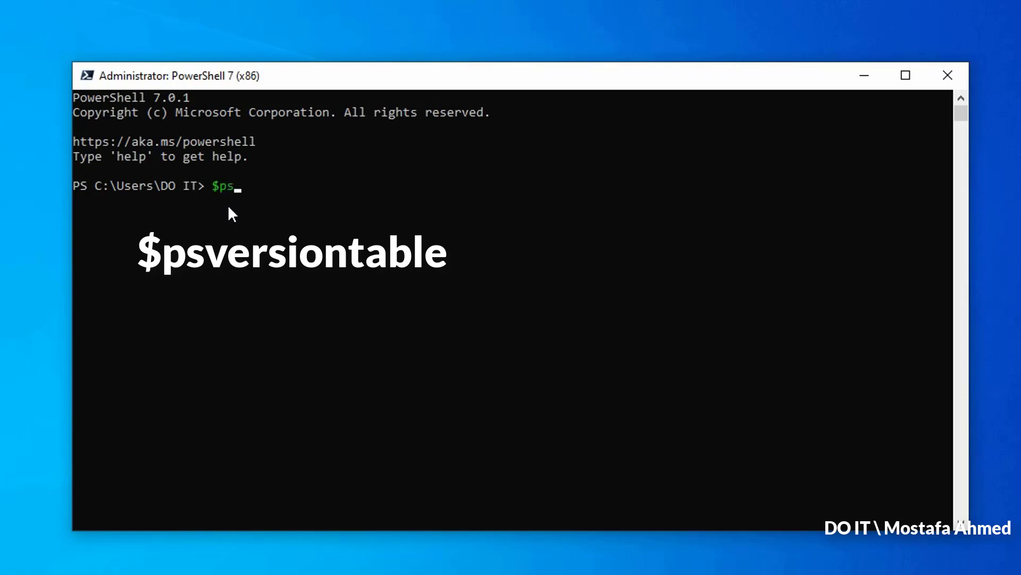
pyautogui.write('ersiontabl')
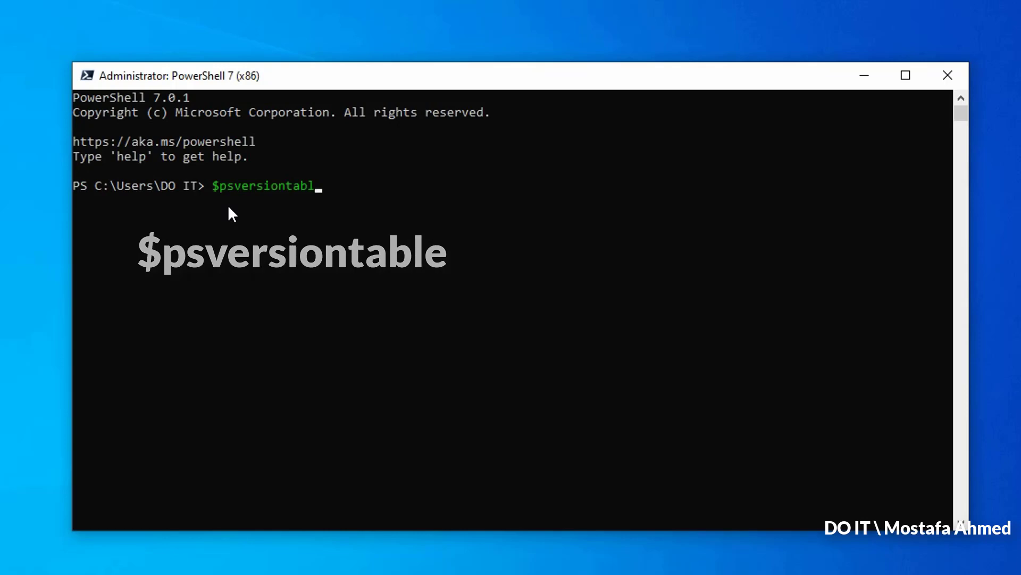
pyautogui.write('e')
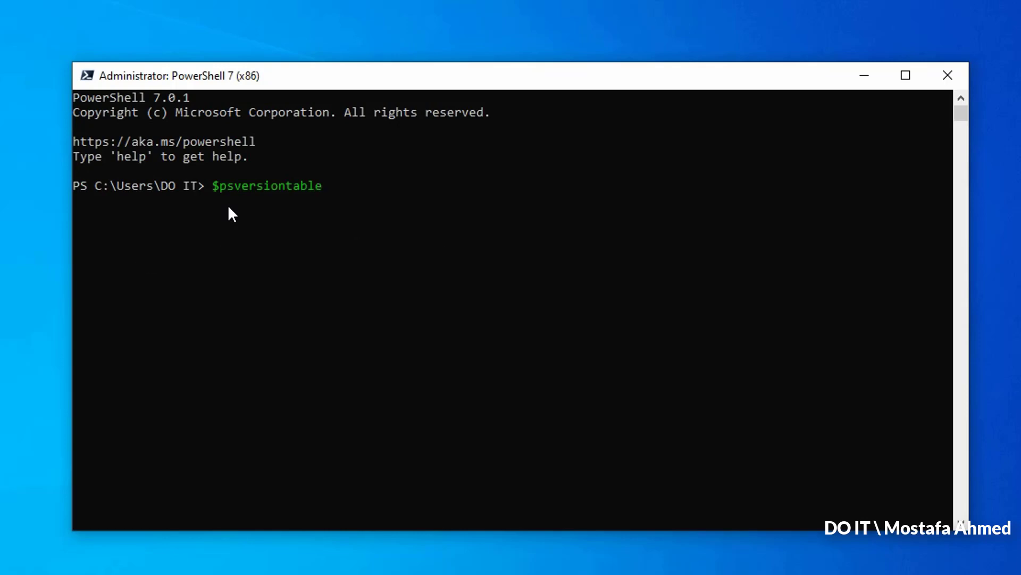
pyautogui.press('Return')
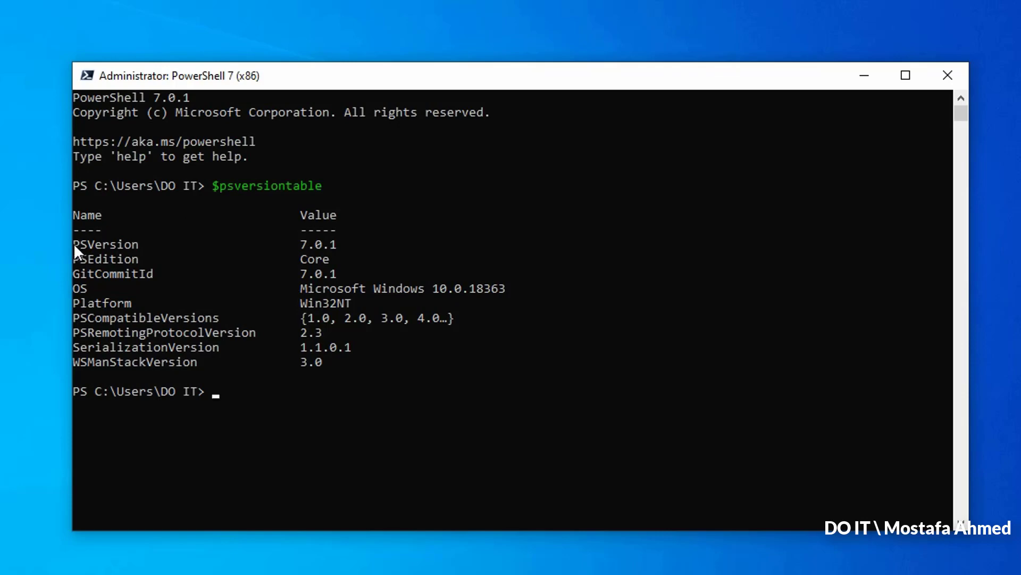
pyautogui.moveTo(74, 244); pyautogui.dragTo(321, 244)
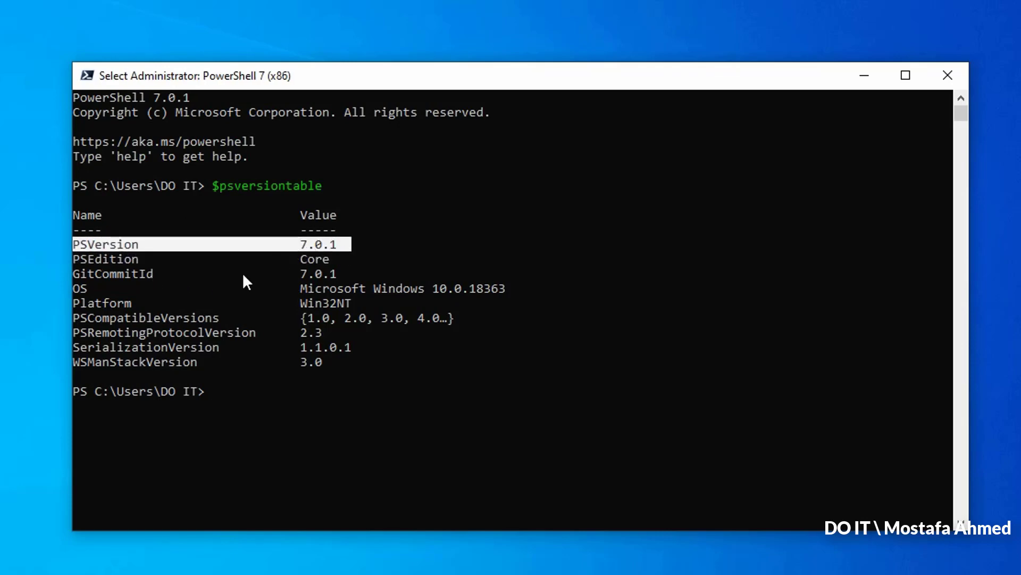
pyautogui.moveTo(294, 274); pyautogui.dragTo(337, 276)
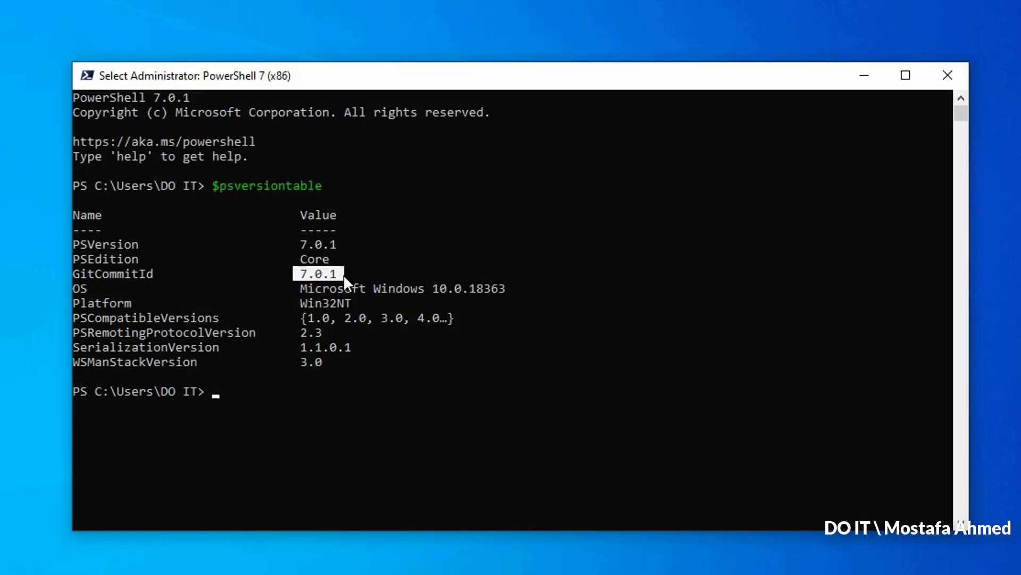